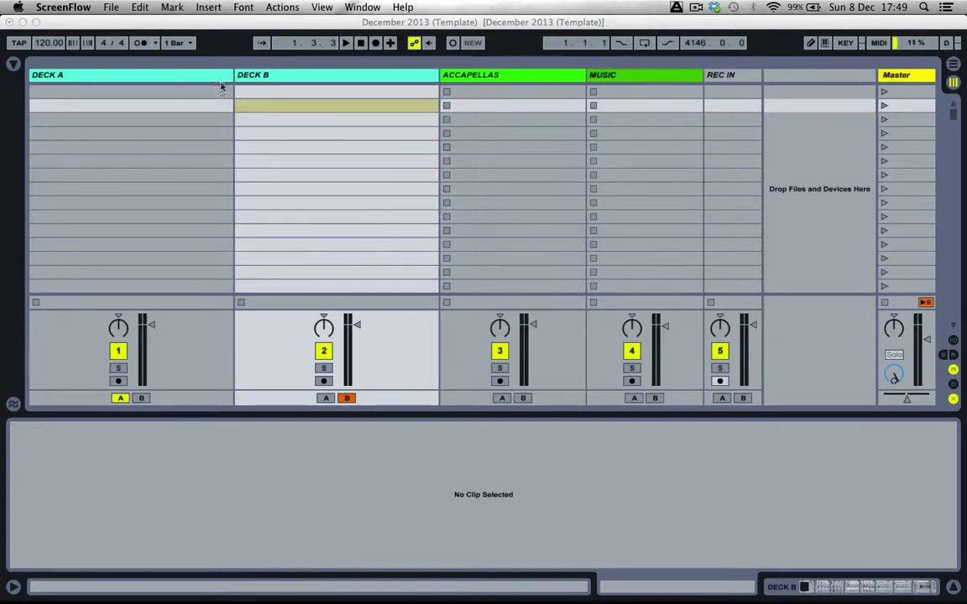
# Examine the full effect chain on the DECK A track, from Turnado through to the Utility device.
pyautogui.click(172, 78)
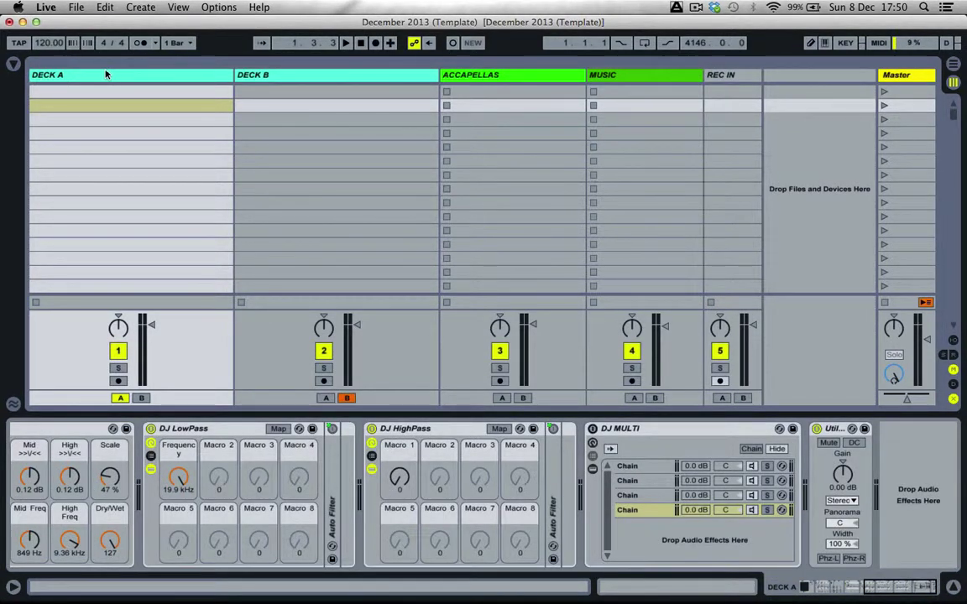
pyautogui.hscroll(-10, 307, 489)
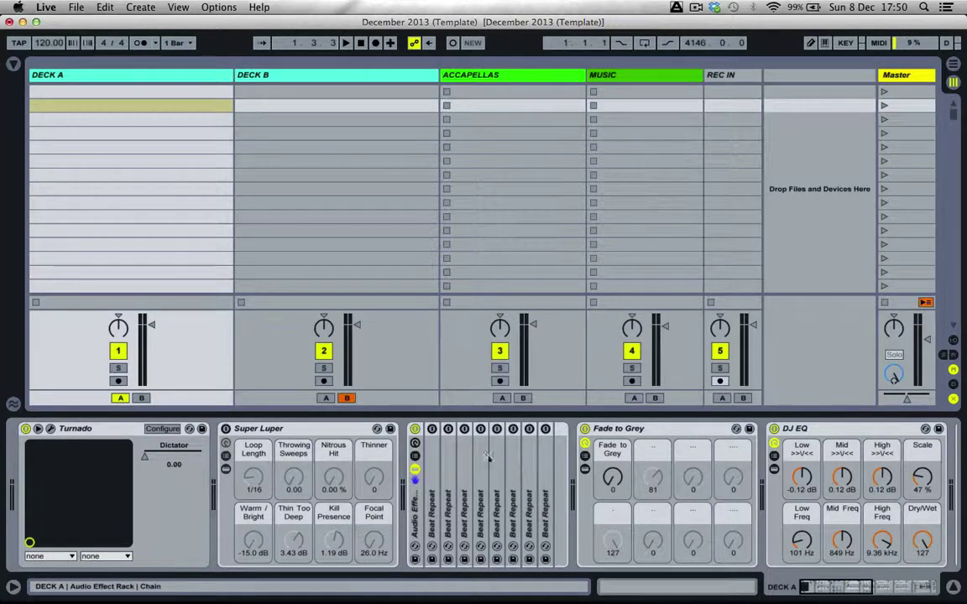
pyautogui.hscroll(3, 622, 484)
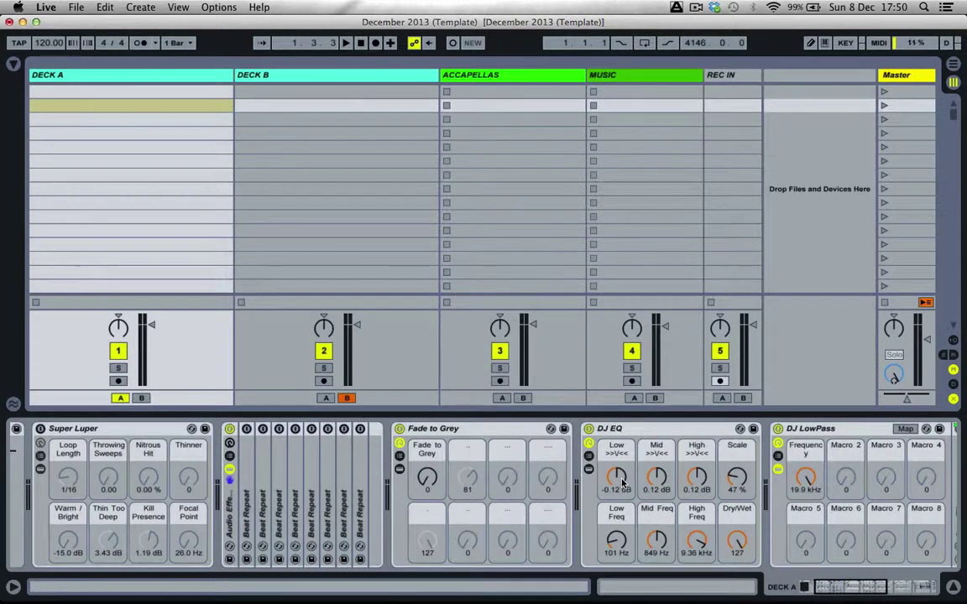
pyautogui.hscroll(5, 621, 485)
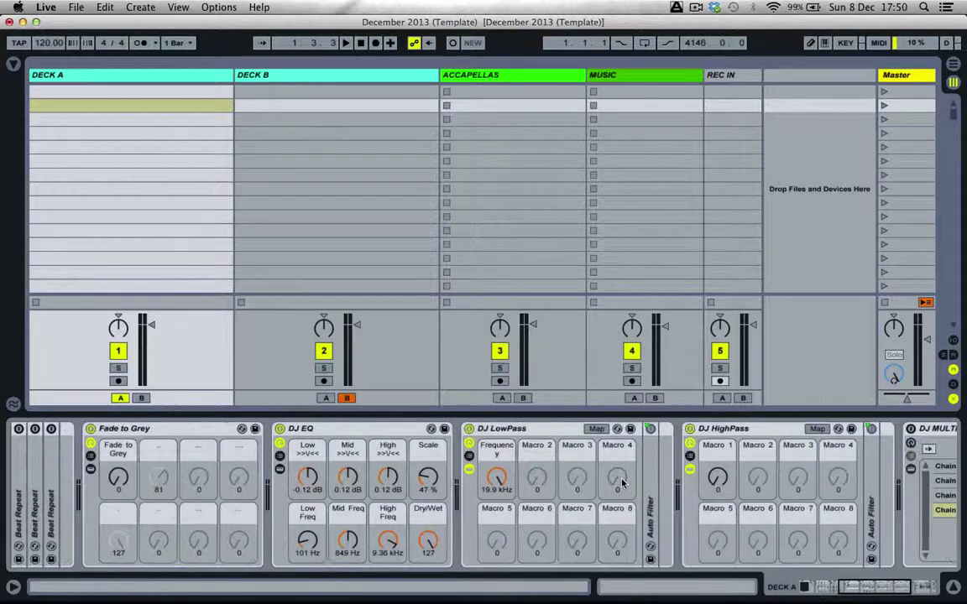
pyautogui.hscroll(5, 622, 482)
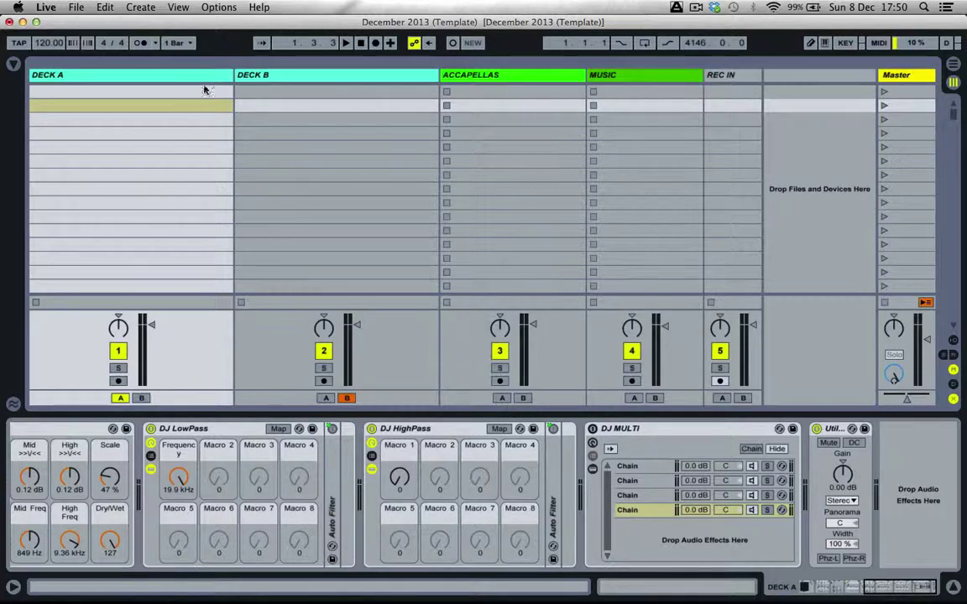
# Review the devices on the DECK B, ACCAPELLAS, MUSIC and REC IN tracks one after another.
pyautogui.click(177, 75)
pyautogui.press('Right')
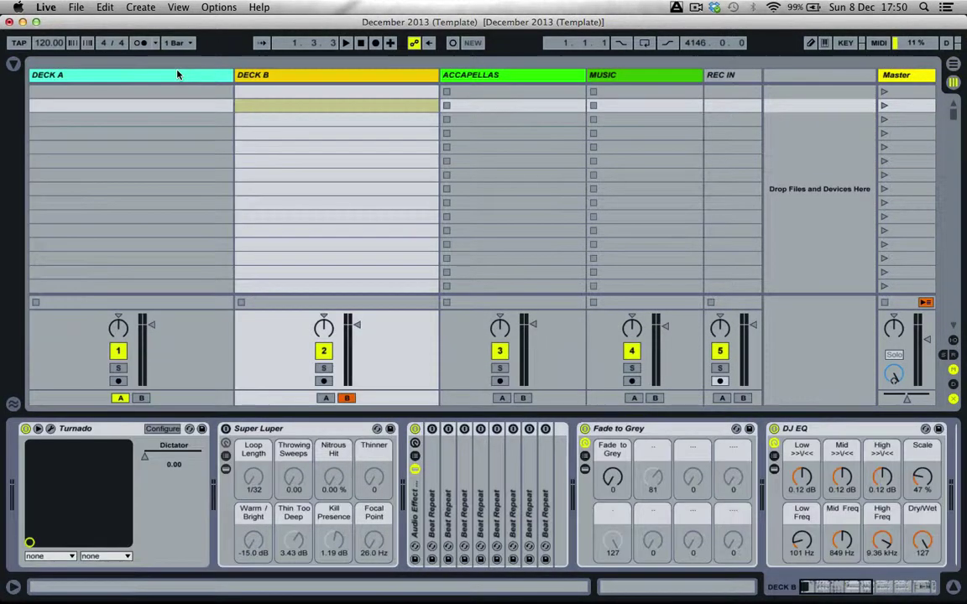
pyautogui.press('Right')
pyautogui.press('Right')
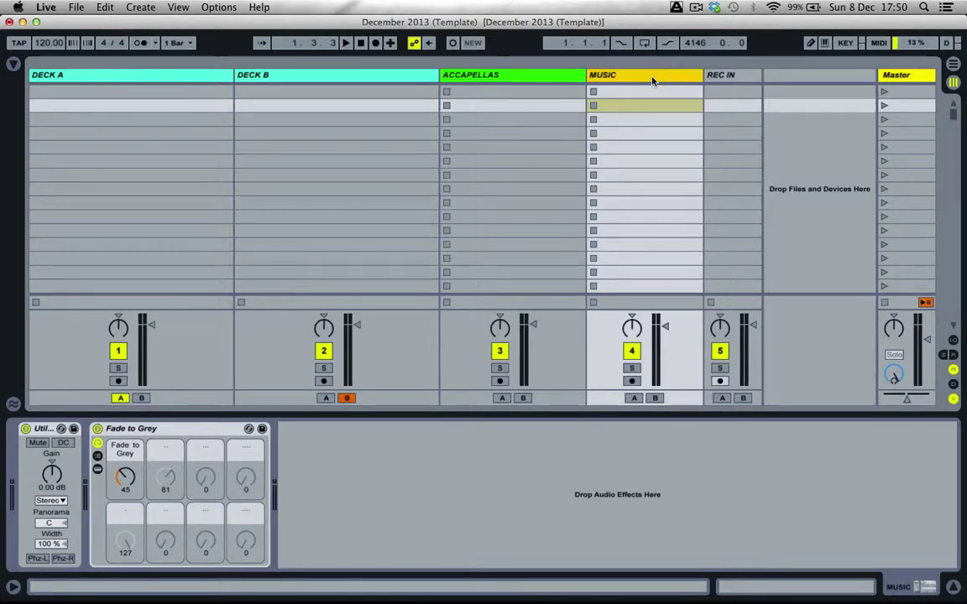
pyautogui.click(720, 75)
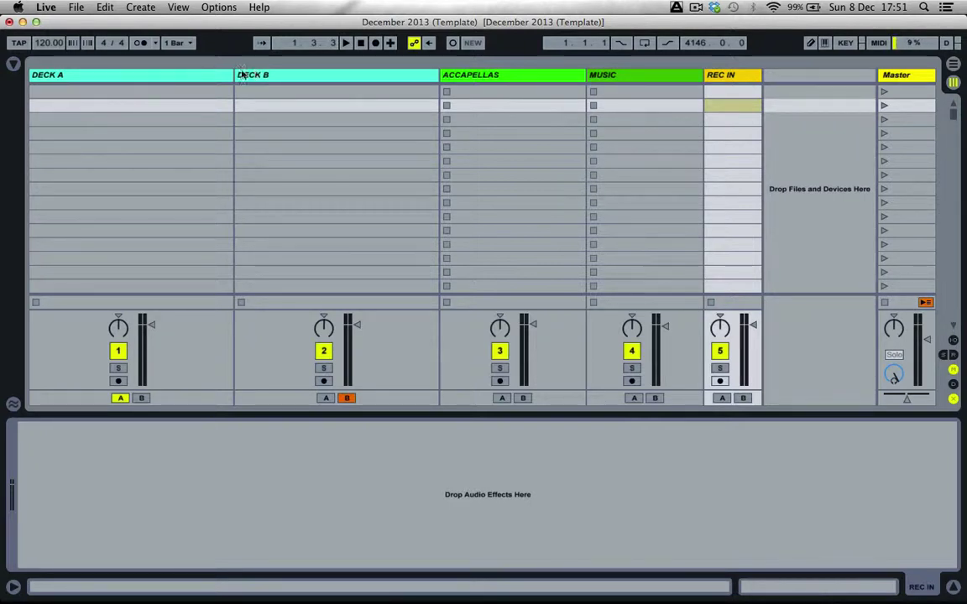
# From the Full tracks folder, load the Josh Butler track into DECK A's first slot and Leftwing & Kody into DECK B's second slot.
pyautogui.click(13, 65)
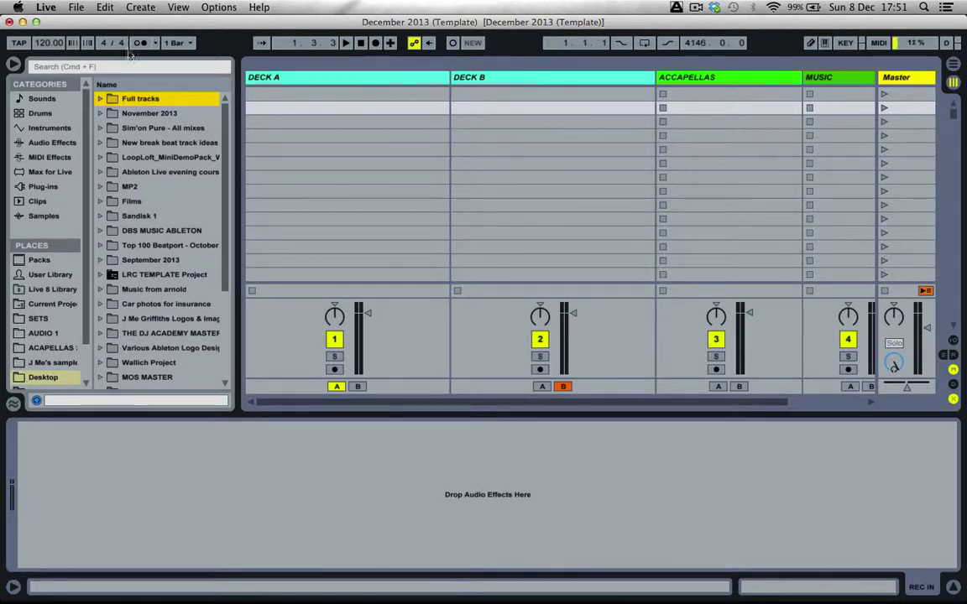
pyautogui.click(115, 102)
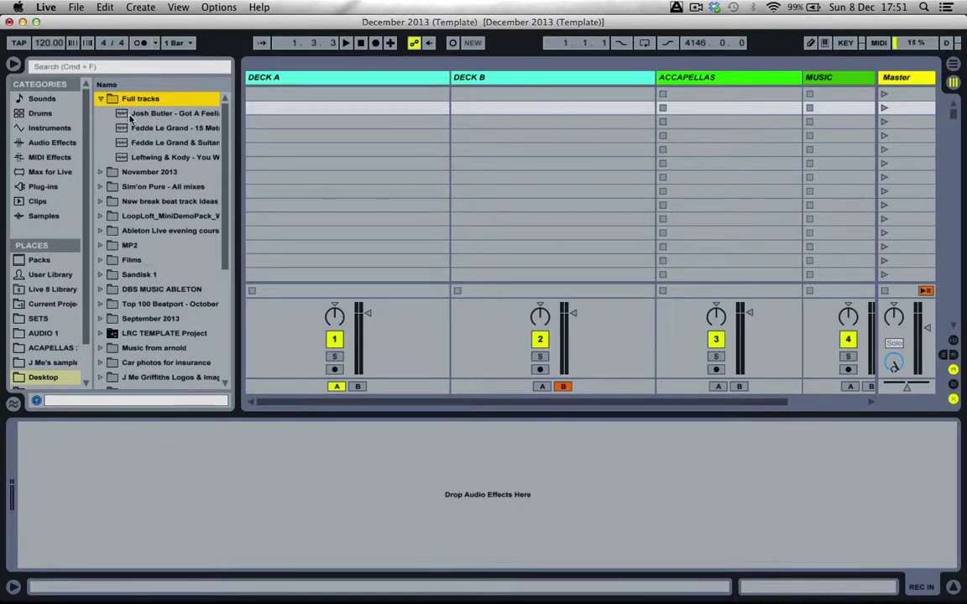
pyautogui.moveTo(120, 118); pyautogui.dragTo(269, 100)
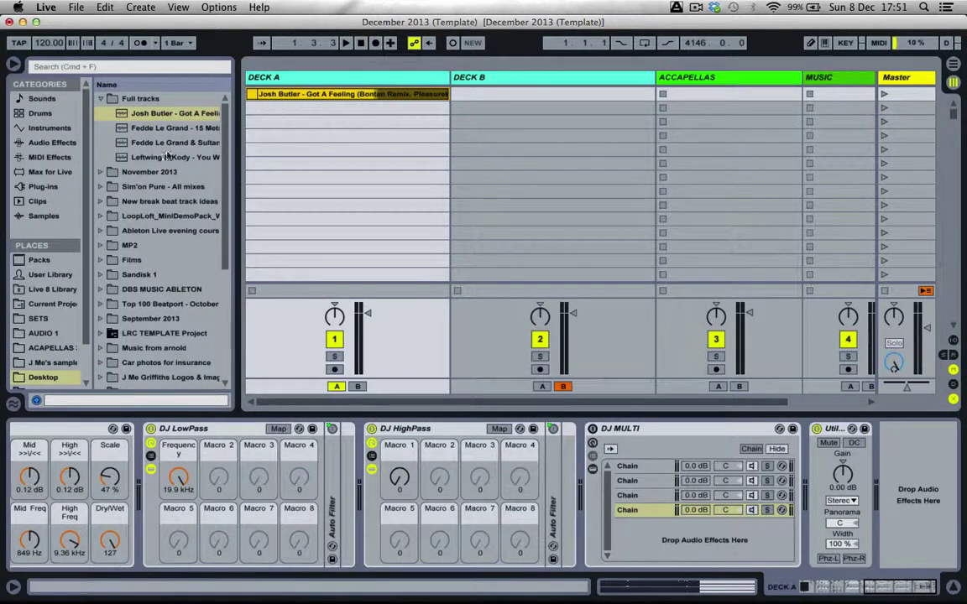
pyautogui.moveTo(149, 157); pyautogui.dragTo(502, 111)
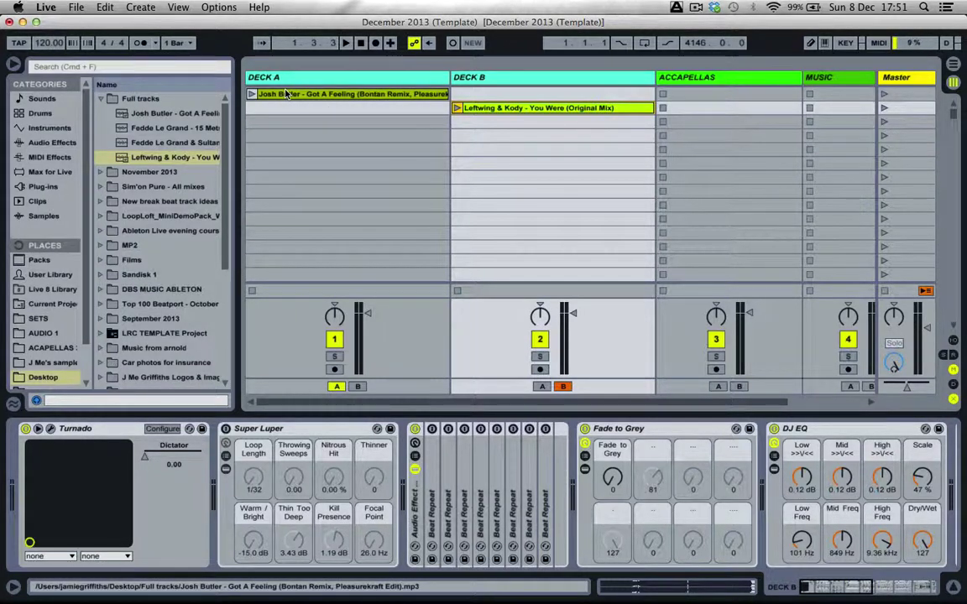
# Set the project tempo to 124 BPM and turn on the metronome.
pyautogui.click(53, 45)
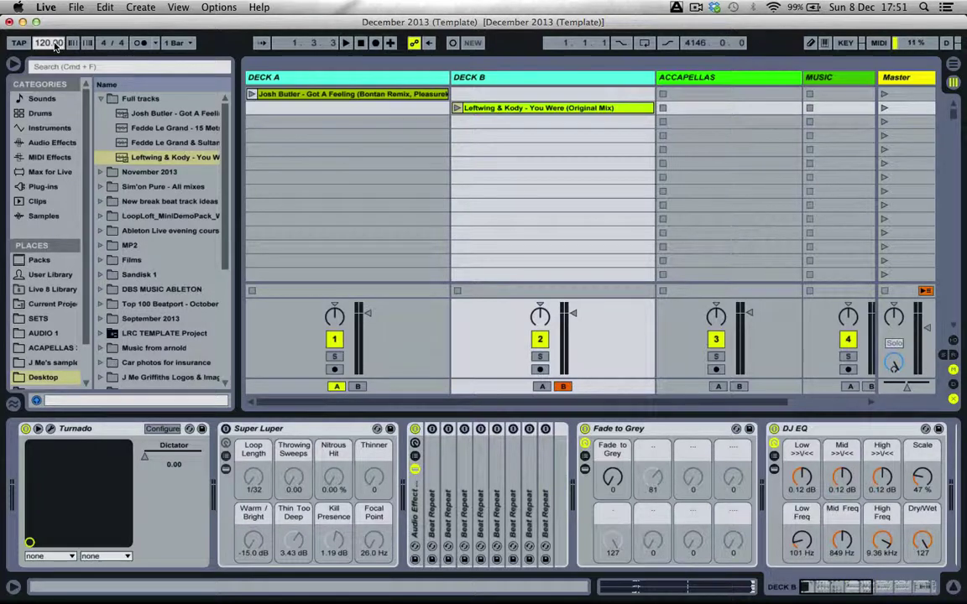
pyautogui.write('124')
pyautogui.press('Return')
pyautogui.click(142, 43)
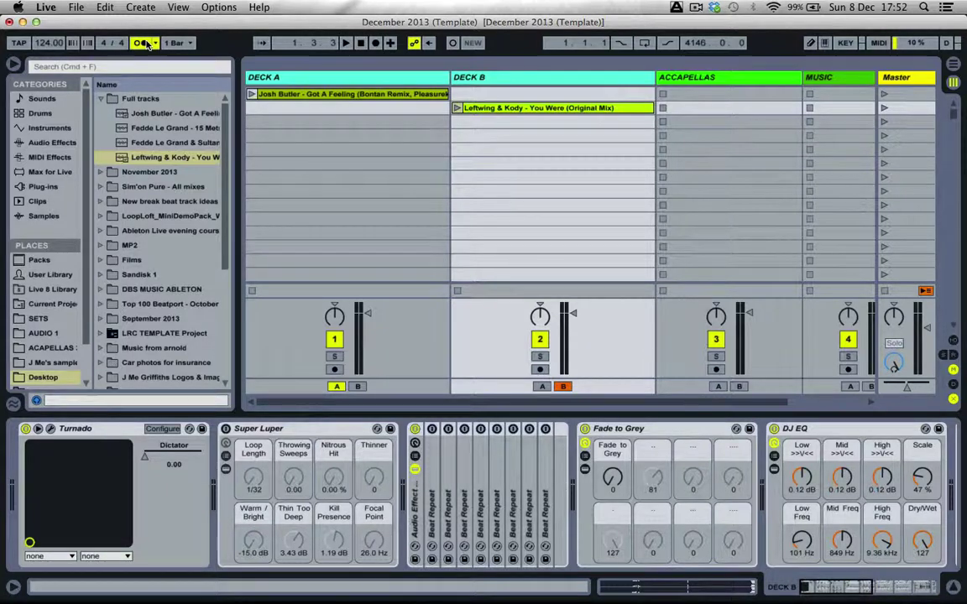
# Adjust the cue volume while the metronome plays, and stop playback.
pyautogui.press('space')
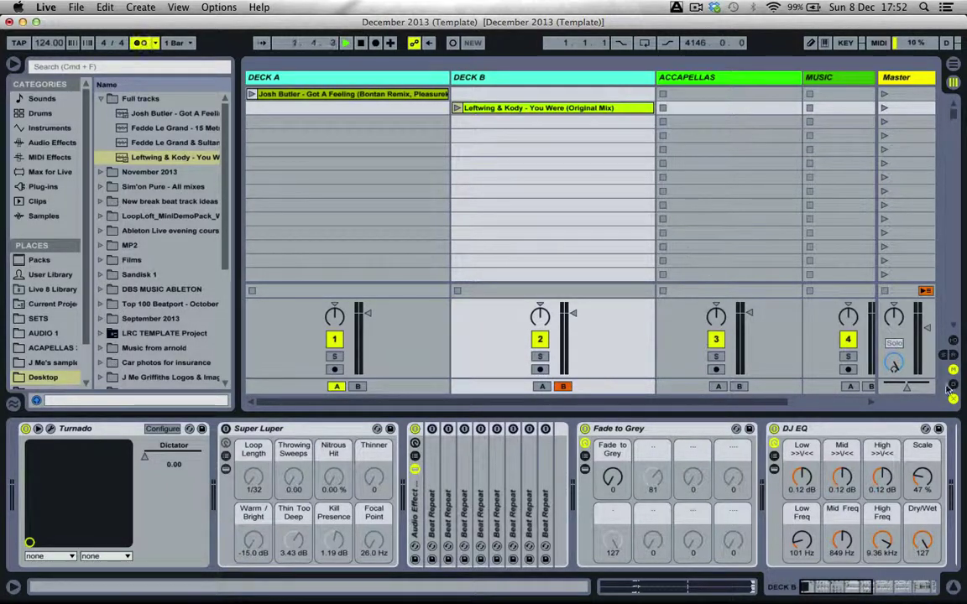
pyautogui.moveTo(896, 366); pyautogui.dragTo(899, 369)
pyautogui.press('space')
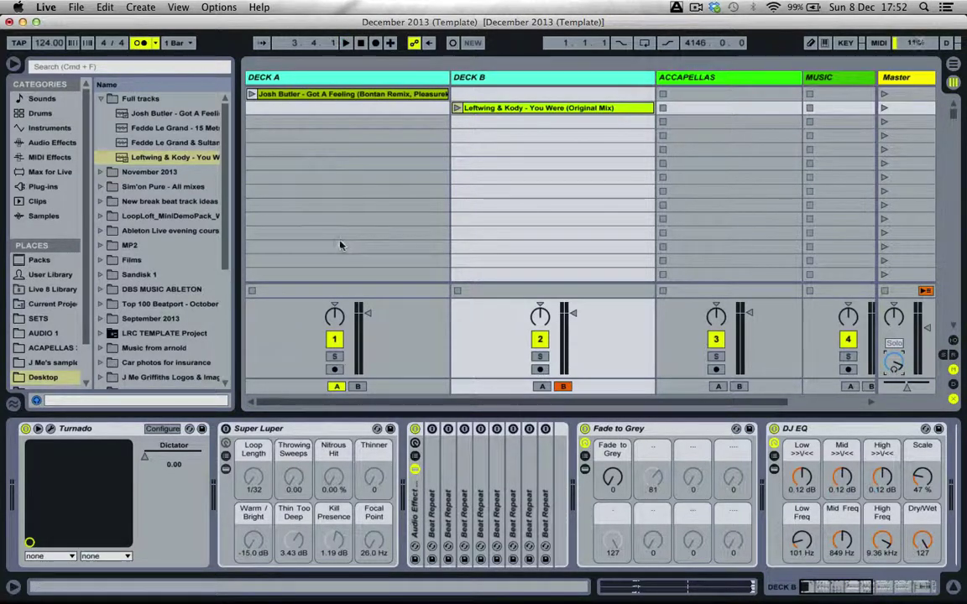
# Hide the browser and open the Josh Butler clip on DECK A for waveform editing.
pyautogui.click(15, 65)
pyautogui.click(198, 94)
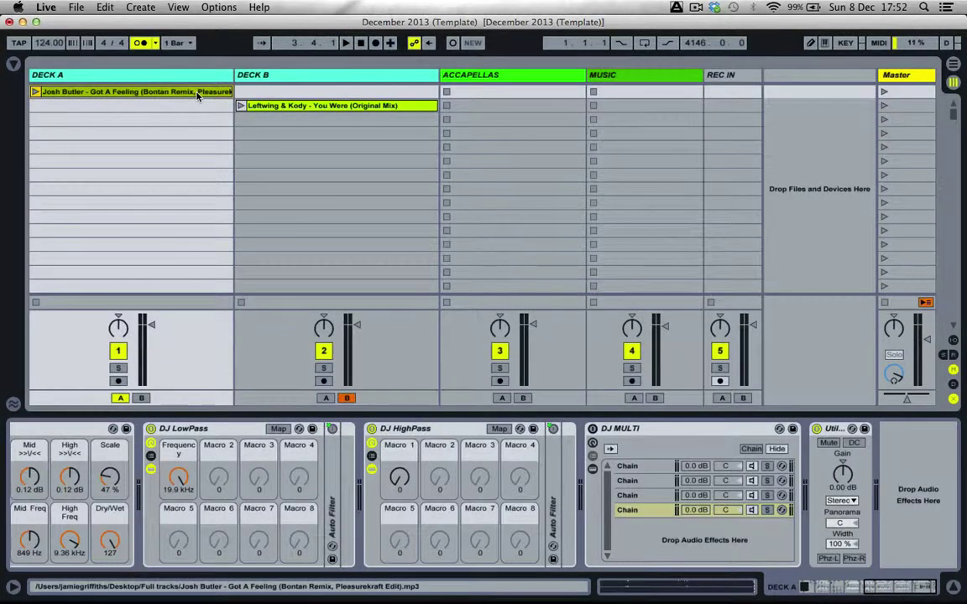
pyautogui.doubleClick(115, 94)
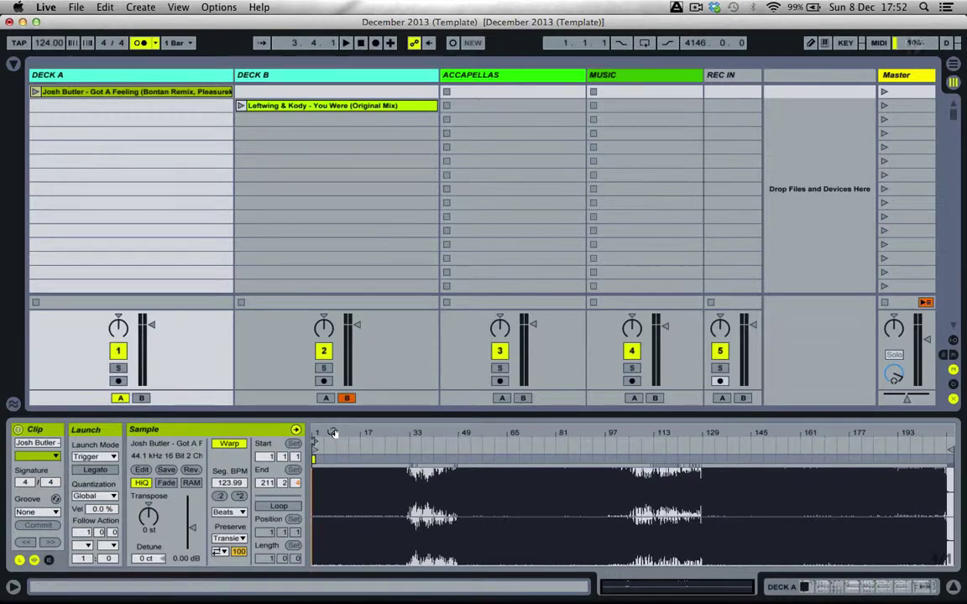
# Add a warp marker at the very start of the clip's first kick and set 1.1.1 there.
pyautogui.moveTo(315, 430); pyautogui.dragTo(390, 598)
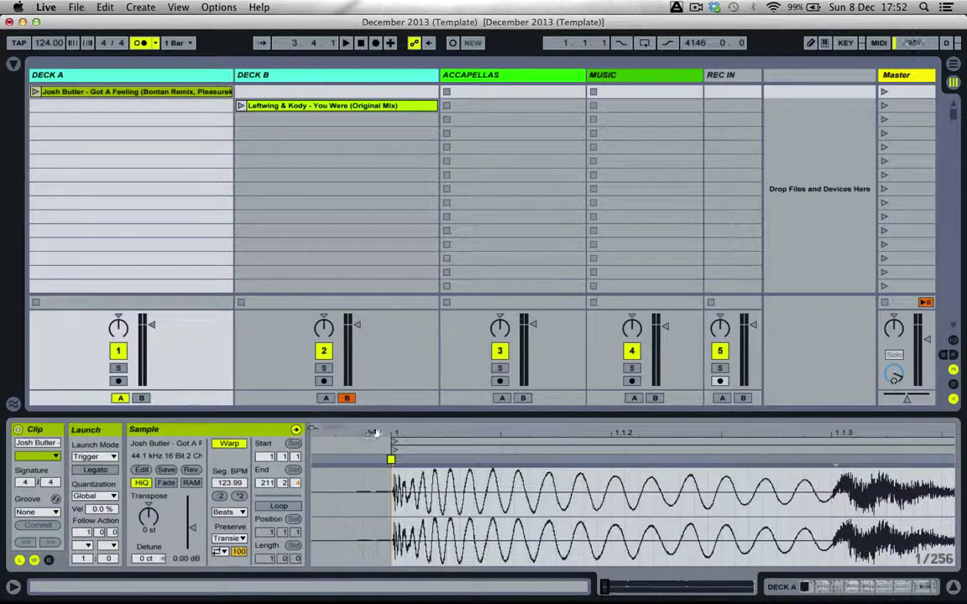
pyautogui.moveTo(397, 435); pyautogui.dragTo(470, 504)
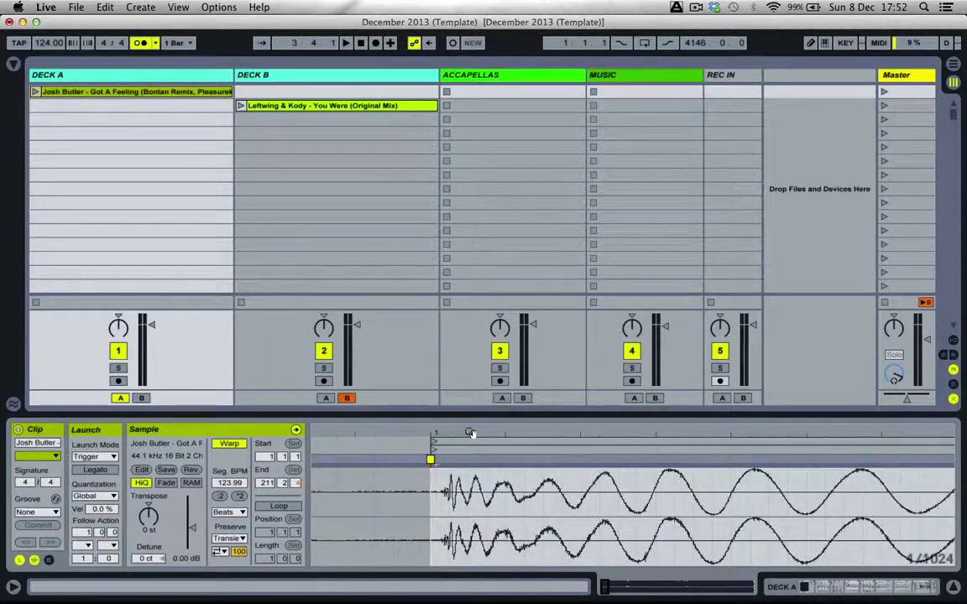
pyautogui.moveTo(434, 433); pyautogui.dragTo(433, 503)
pyautogui.moveTo(317, 521); pyautogui.dragTo(317, 530)
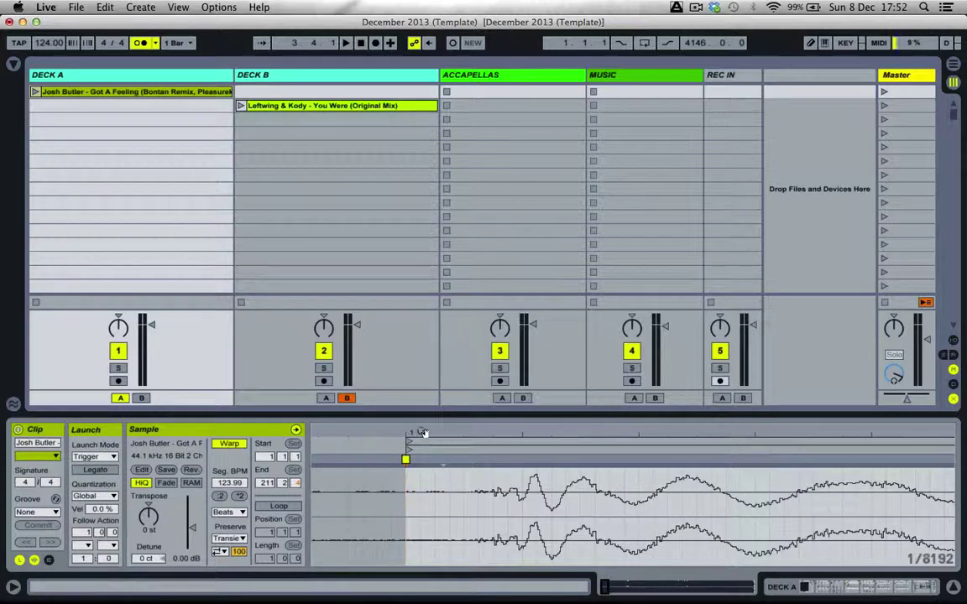
pyautogui.moveTo(423, 434)
pyautogui.mouseDown()
pyautogui.moveTo(419, 398)
pyautogui.moveTo(423, 436)
pyautogui.mouseUp()
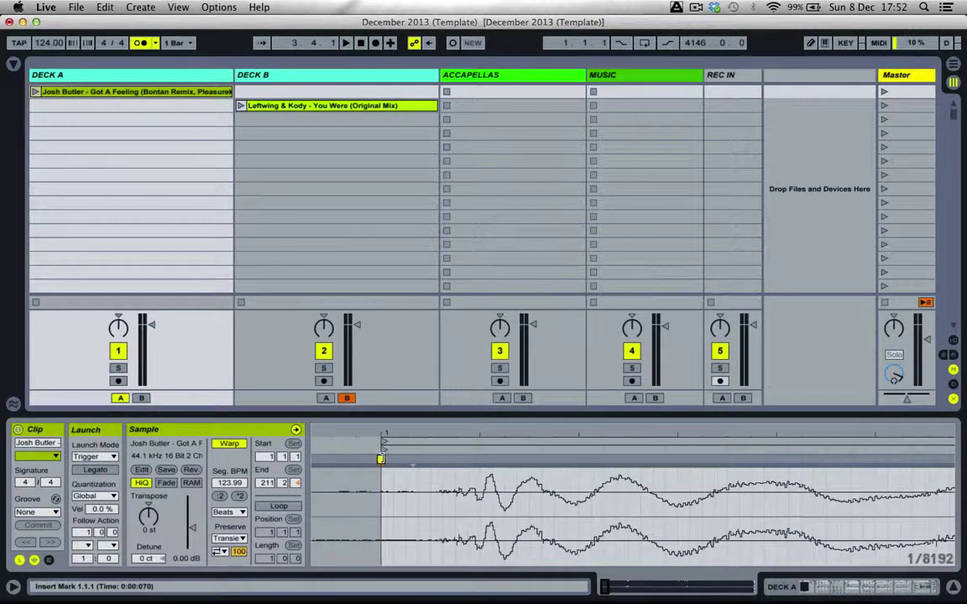
pyautogui.doubleClick(440, 495)
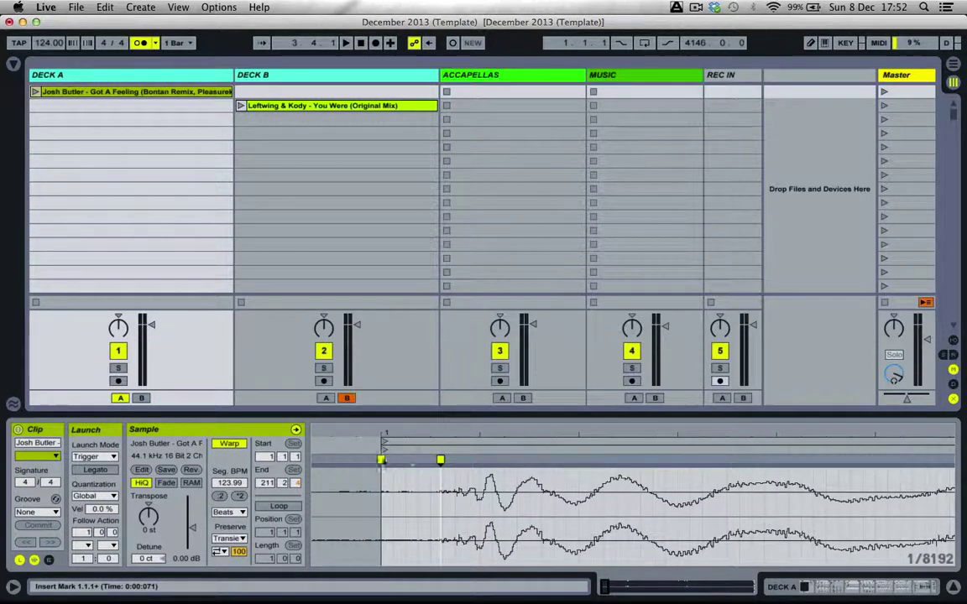
pyautogui.rightClick(440, 459)
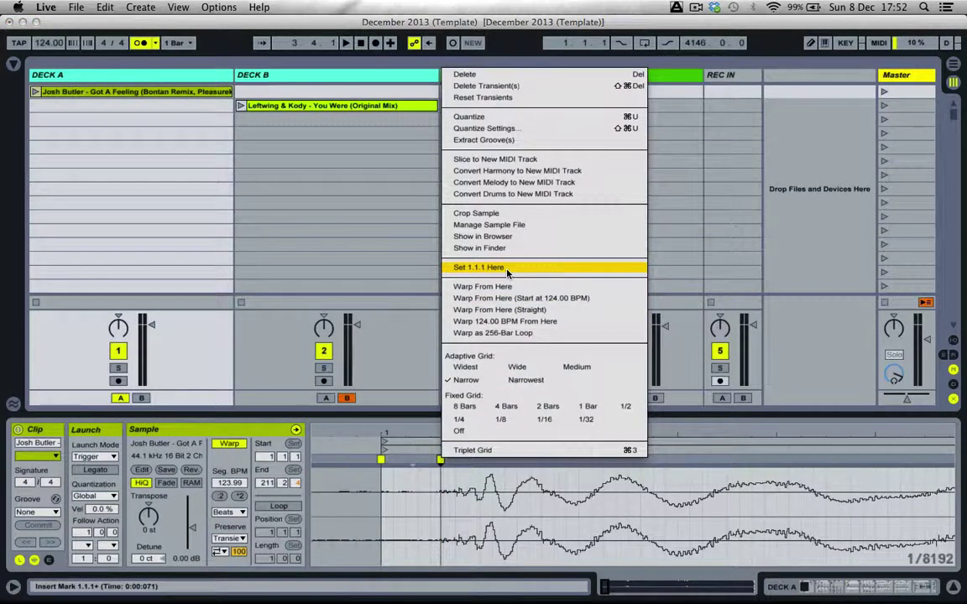
pyautogui.click(507, 269)
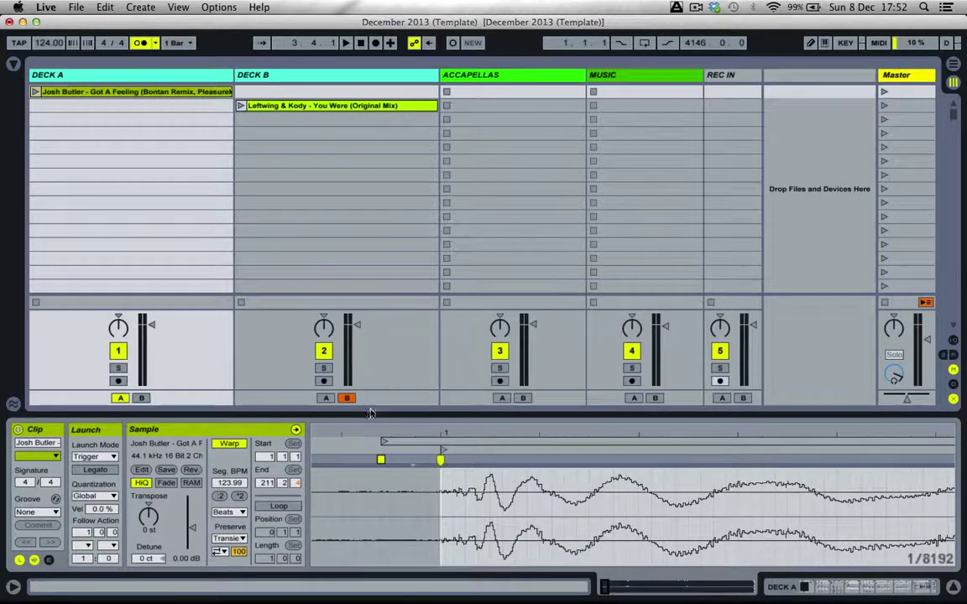
# Delete the old warp marker before the first beat and move the loop start to 1.1.1.
pyautogui.click(374, 455)
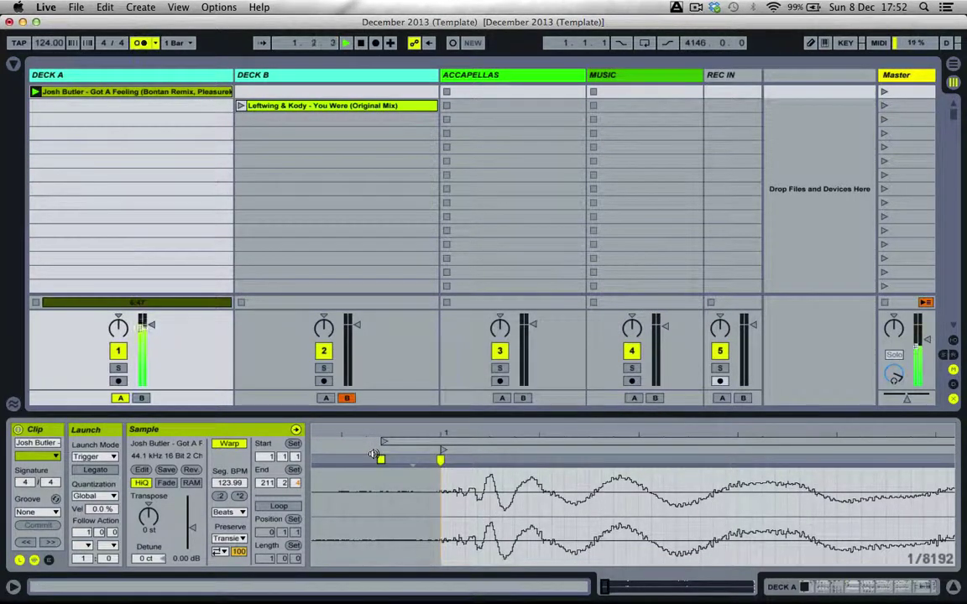
pyautogui.click(379, 459)
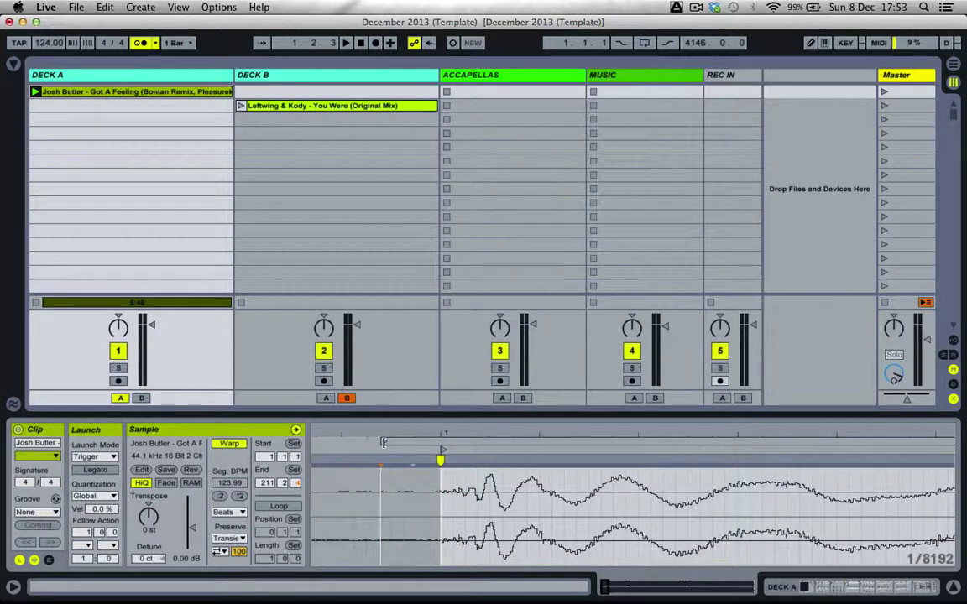
pyautogui.click(383, 443)
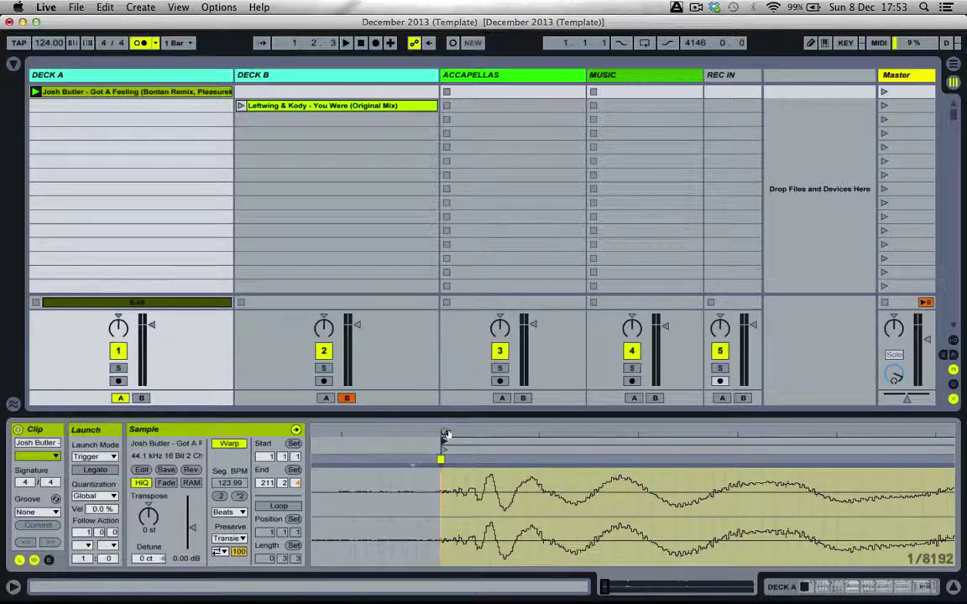
# Play the DECK A clip against the metronome and adjust the cue volume.
pyautogui.moveTo(446, 435); pyautogui.dragTo(355, 303)
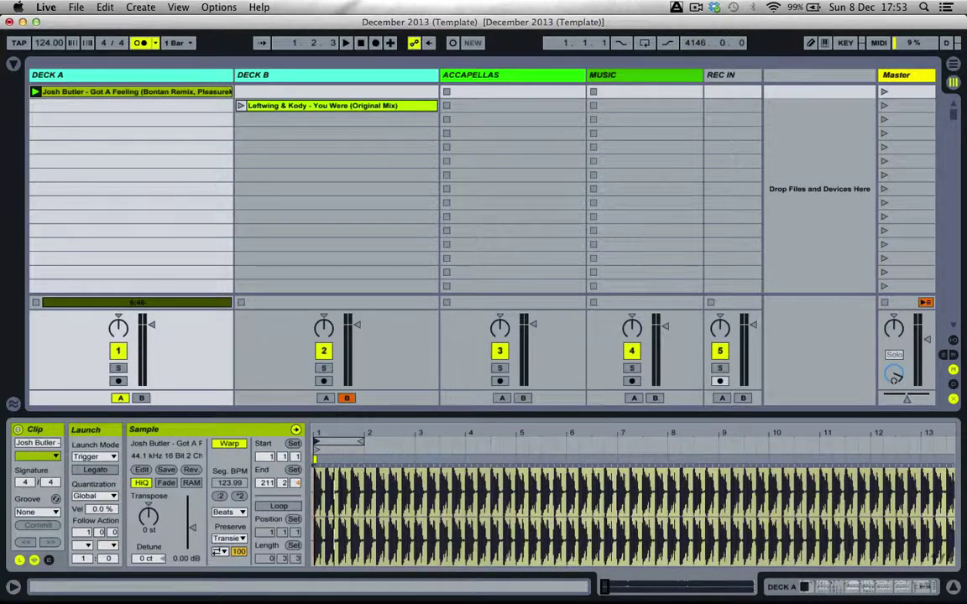
pyautogui.click(36, 92)
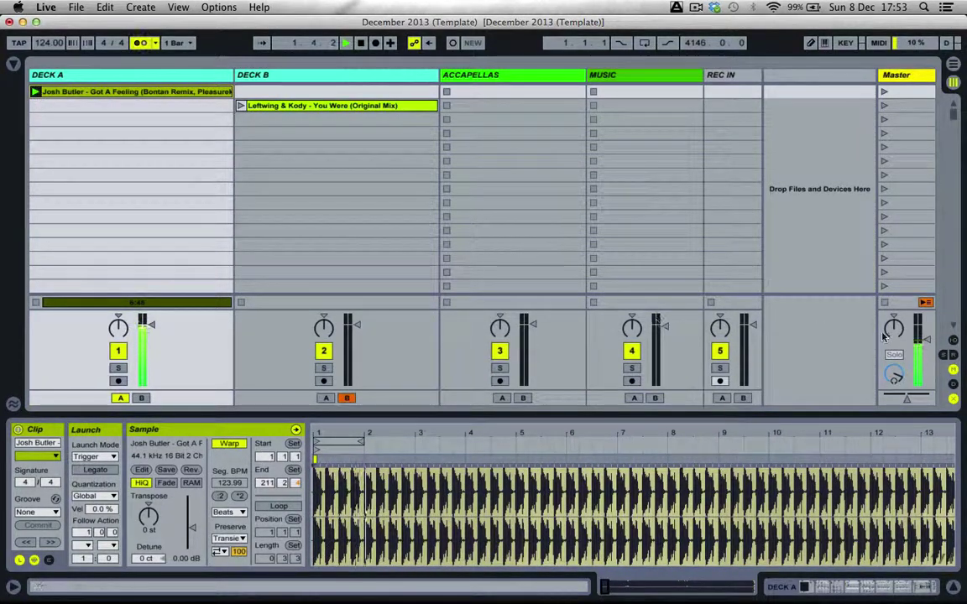
pyautogui.moveTo(900, 377); pyautogui.dragTo(900, 375)
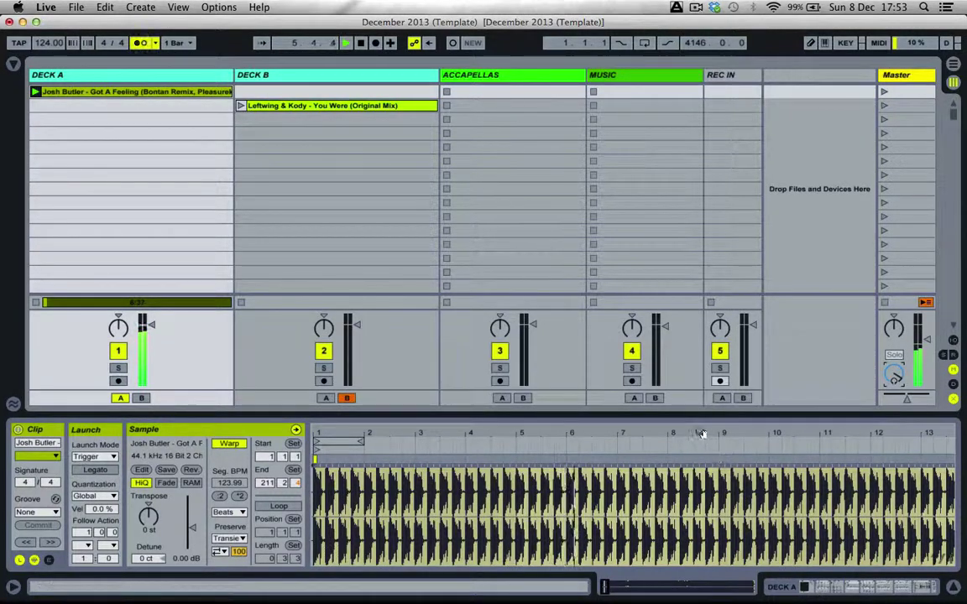
# Jump playback close to the track's end and inspect the beats around bar 208 against the grid.
pyautogui.moveTo(701, 434); pyautogui.dragTo(702, 344)
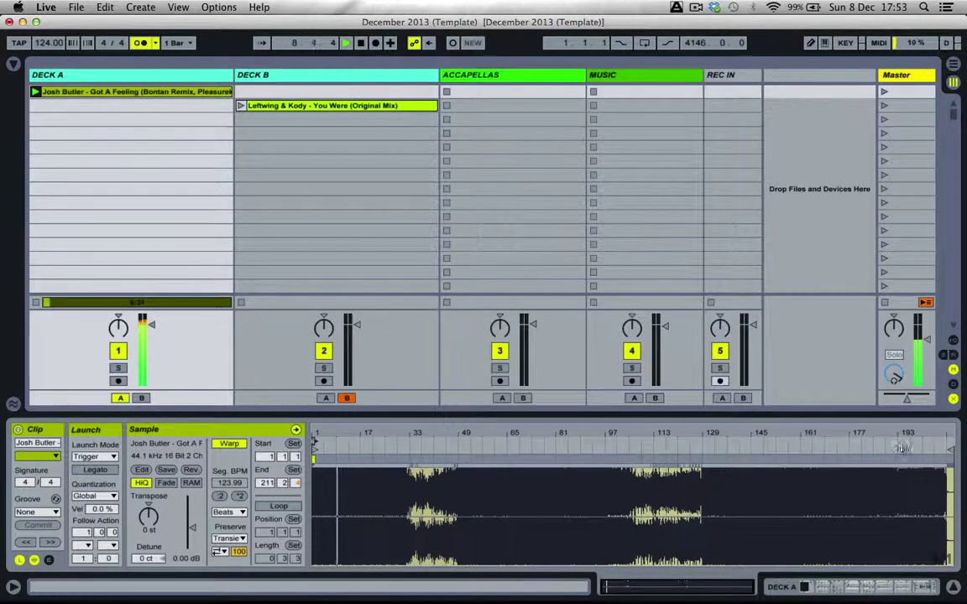
pyautogui.click(922, 447)
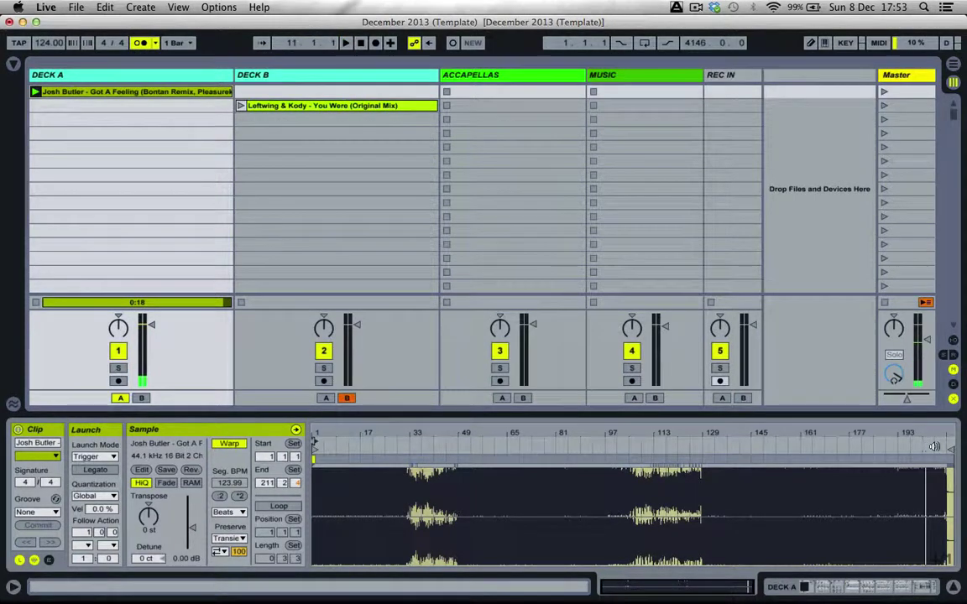
pyautogui.moveTo(938, 429); pyautogui.dragTo(840, 467)
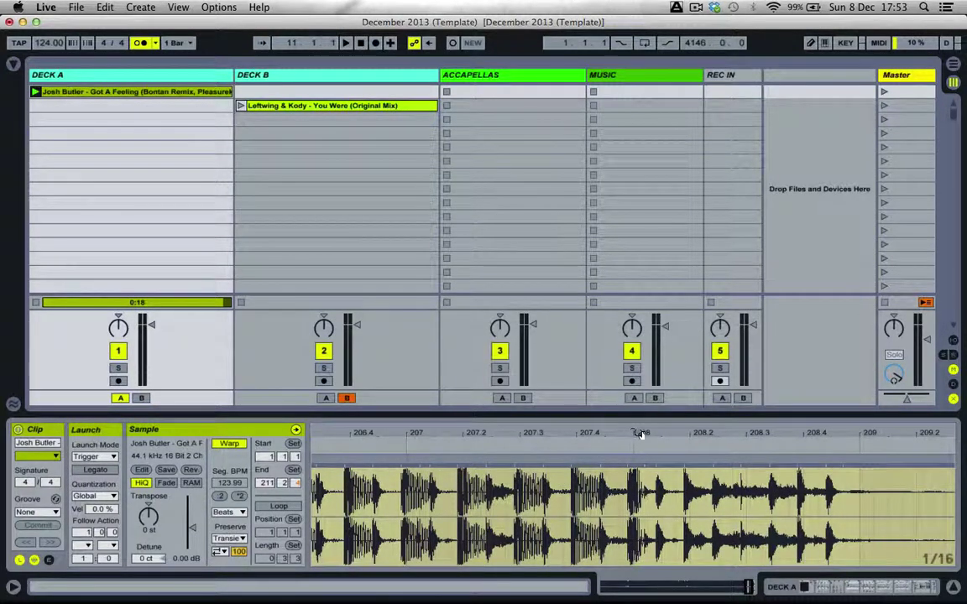
pyautogui.press('super+a')
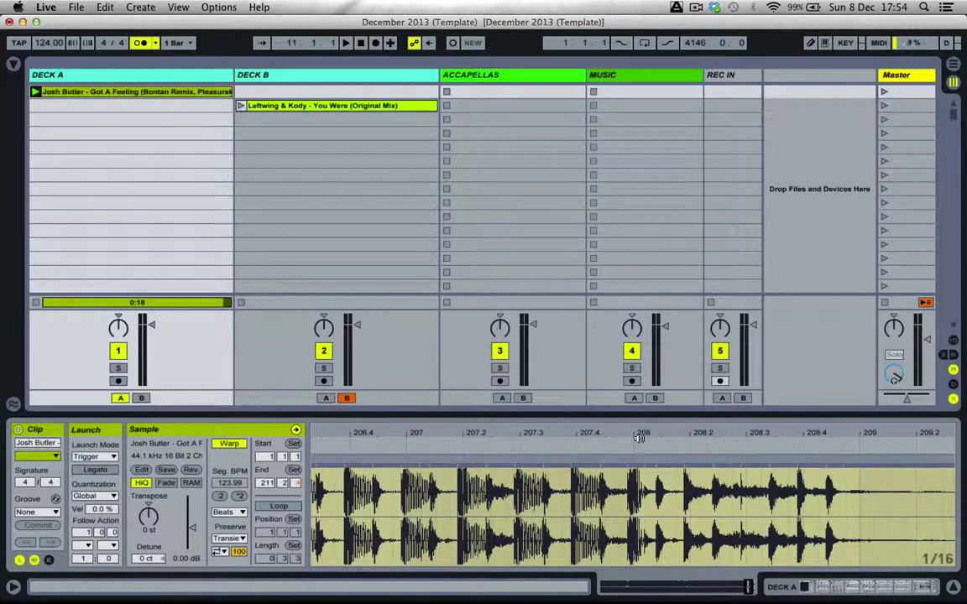
# Examine the offset between the kick and the bar 208 grid line up close, and view the whole DECK A clip.
pyautogui.moveTo(641, 434); pyautogui.dragTo(641, 516)
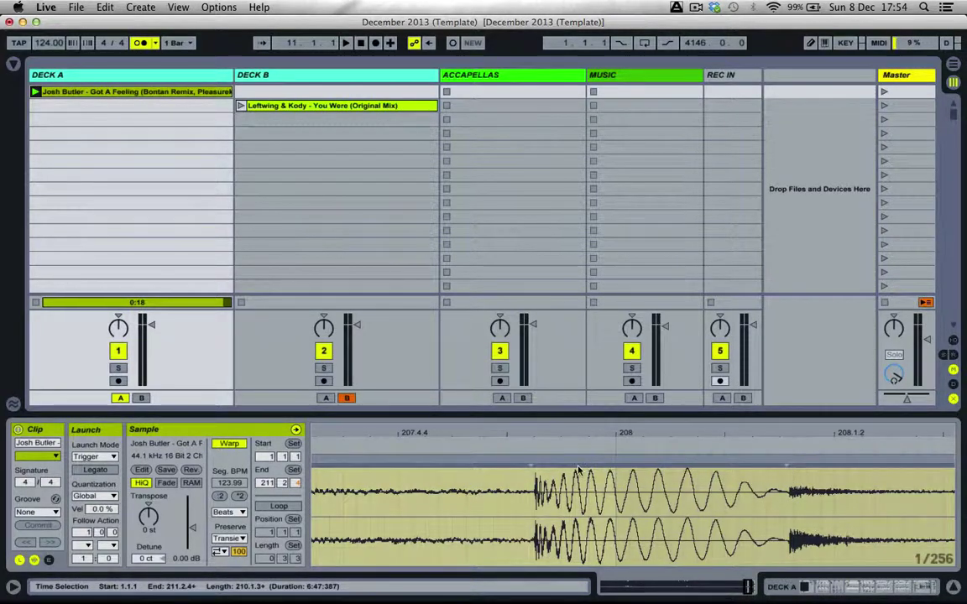
pyautogui.moveTo(548, 444); pyautogui.dragTo(756, 386)
pyautogui.press('-')
pyautogui.press('-')
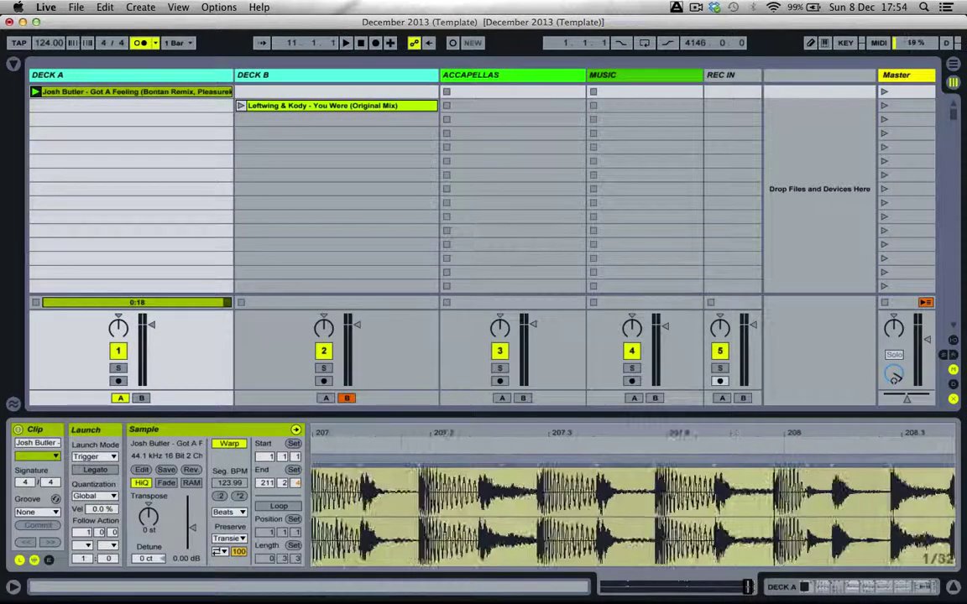
pyautogui.moveTo(610, 434); pyautogui.dragTo(314, 441)
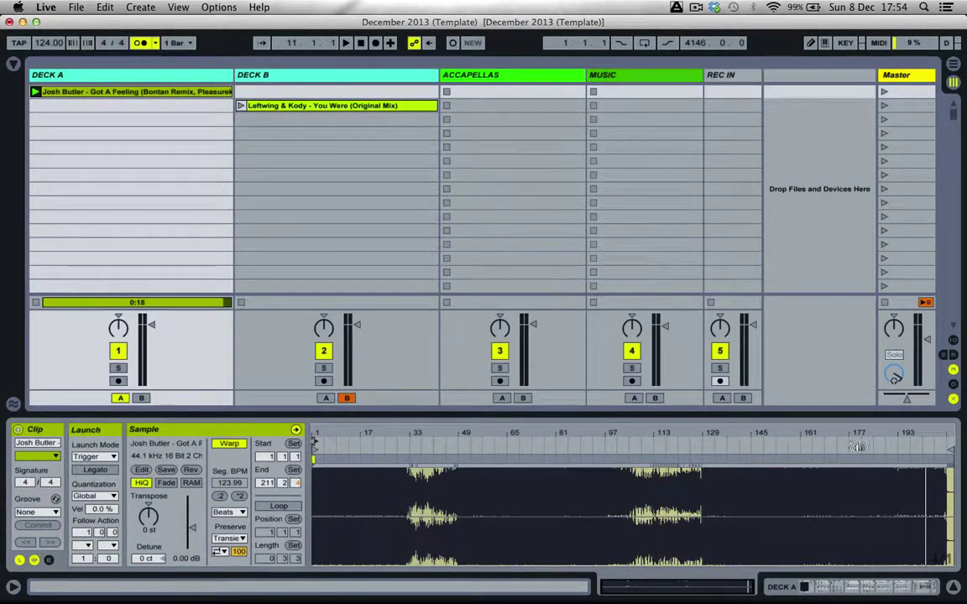
# Try to pin the kick just before bar 208 with a warp marker and align it to 208.1.1.
pyautogui.press('+')
pyautogui.press('+')
pyautogui.press('+')
pyautogui.press('+')
pyautogui.press('+')
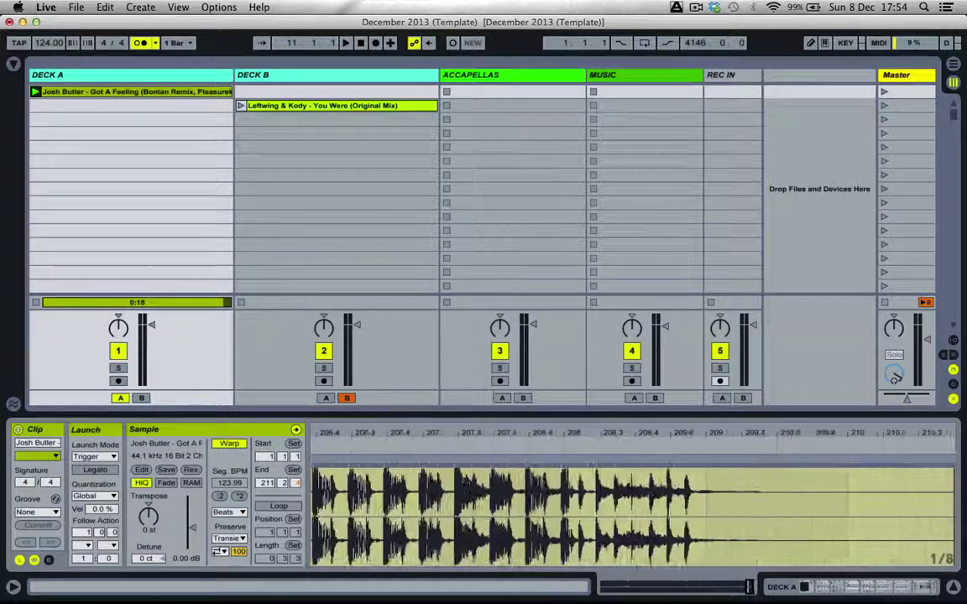
pyautogui.press('+')
pyautogui.press('+')
pyautogui.press('+')
pyautogui.press('+')
pyautogui.press('+')
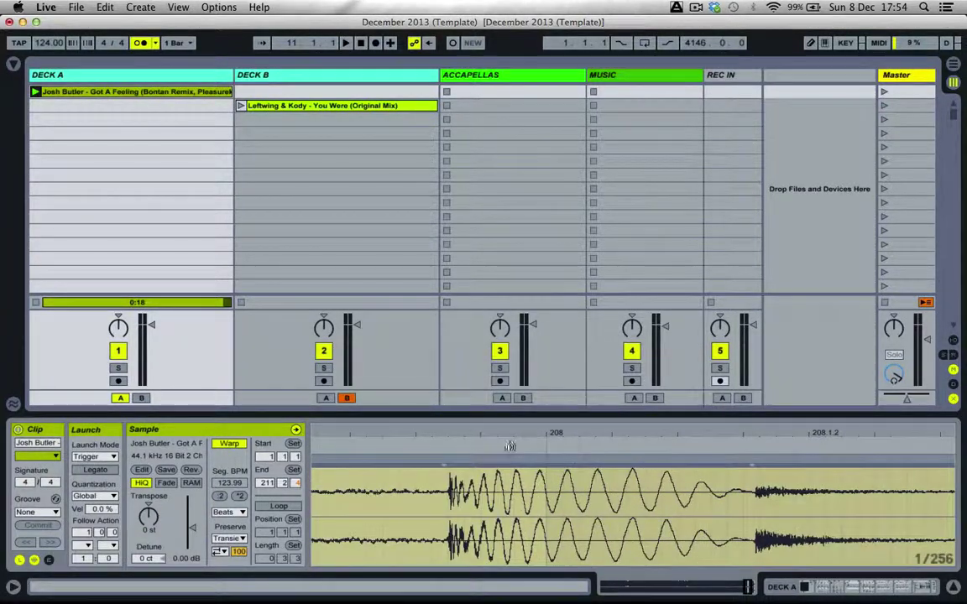
pyautogui.moveTo(447, 432)
pyautogui.mouseDown()
pyautogui.moveTo(444, 460)
pyautogui.moveTo(738, 430)
pyautogui.moveTo(703, 430)
pyautogui.mouseUp()
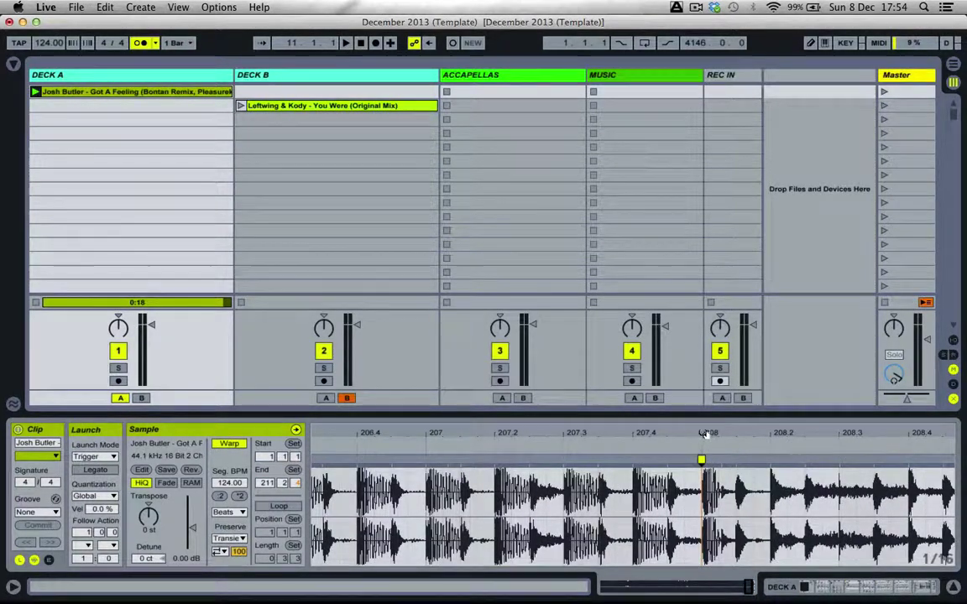
# Check the bar 208 warp marker against the kick's transient and delete the marker.
pyautogui.moveTo(705, 432)
pyautogui.mouseDown()
pyautogui.moveTo(702, 571)
pyautogui.moveTo(630, 436)
pyautogui.mouseUp()
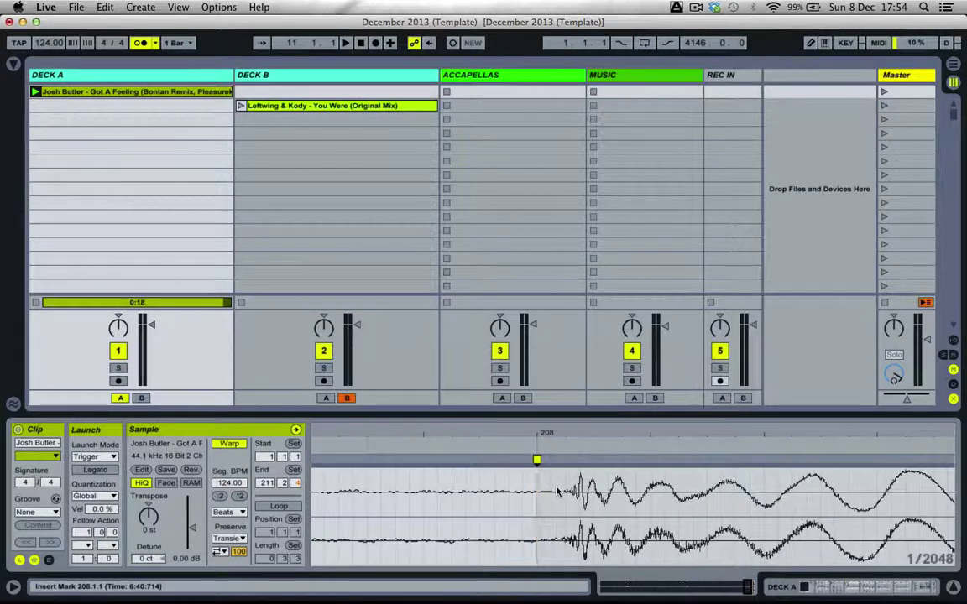
pyautogui.press('Delete')
pyautogui.moveTo(547, 437); pyautogui.dragTo(706, 369)
# Add a warp marker at the exact start of the kick just before bar 208 and move it onto the bar 208 line.
pyautogui.moveTo(707, 435); pyautogui.dragTo(590, 435)
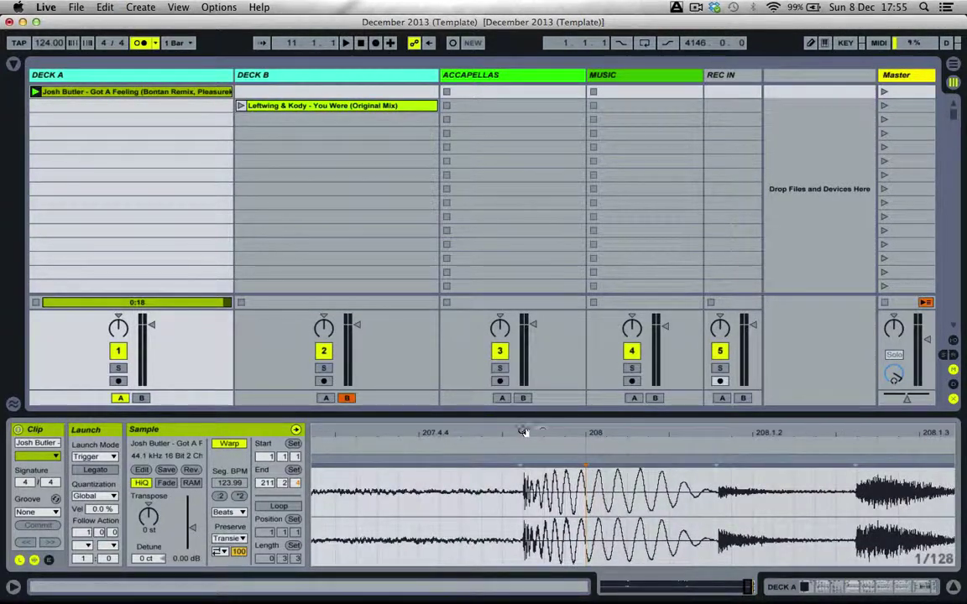
pyautogui.moveTo(530, 432); pyautogui.dragTo(530, 438)
pyautogui.moveTo(597, 408); pyautogui.dragTo(612, 435)
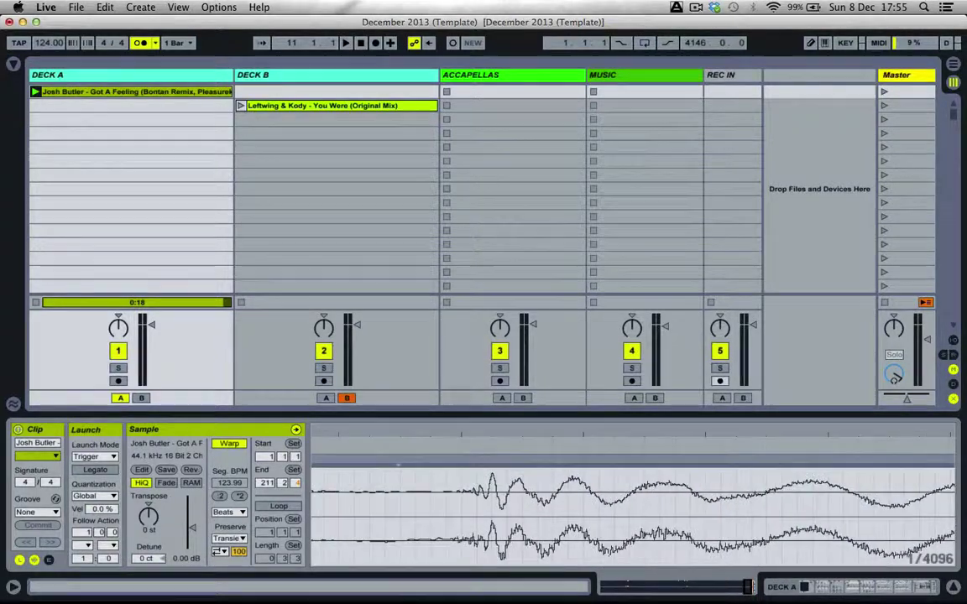
pyautogui.click(463, 494)
pyautogui.moveTo(462, 436)
pyautogui.mouseDown()
pyautogui.moveTo(457, 378)
pyautogui.moveTo(461, 399)
pyautogui.moveTo(874, 400)
pyautogui.moveTo(851, 401)
pyautogui.mouseUp()
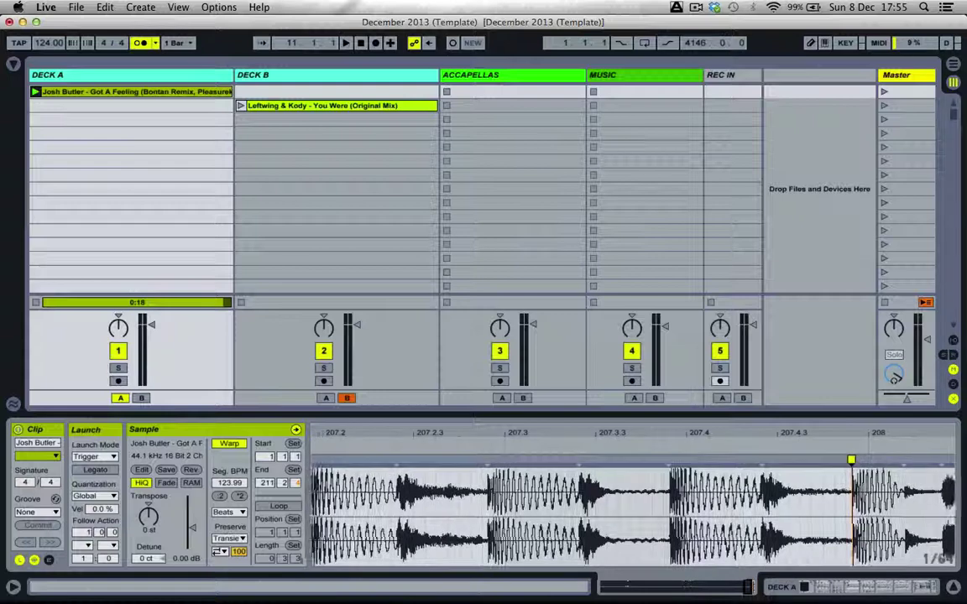